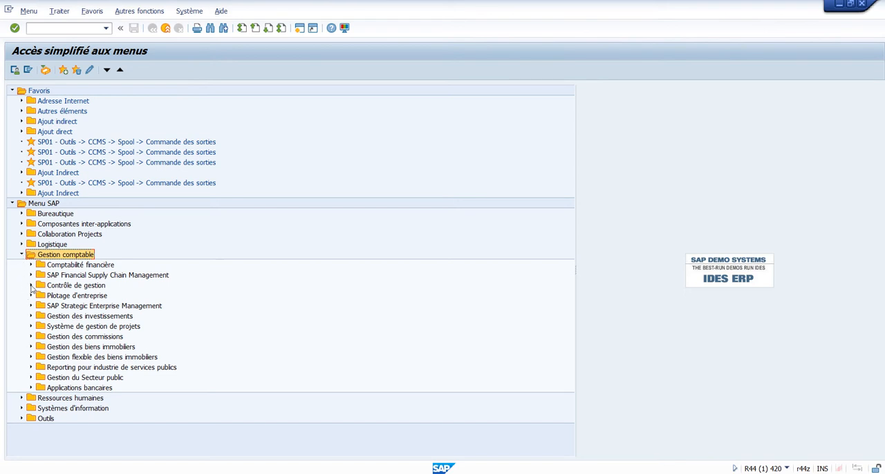
Open transaction KP06 - Modifier from the cost centre accounting planning folder Coûts/prises en charge activité, under Contrôle de gestion.
click(31, 285)
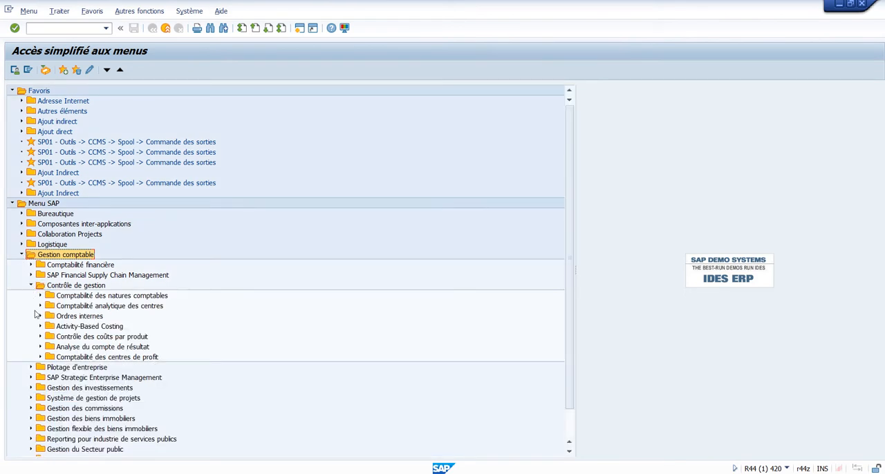
click(40, 306)
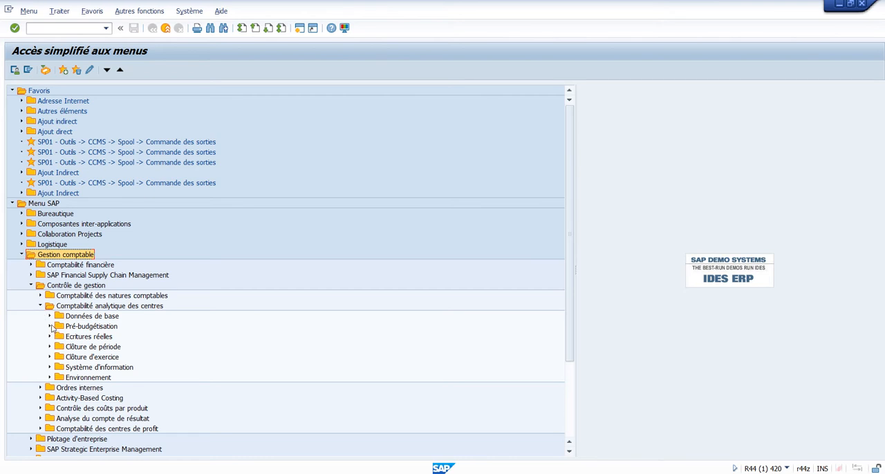
click(50, 327)
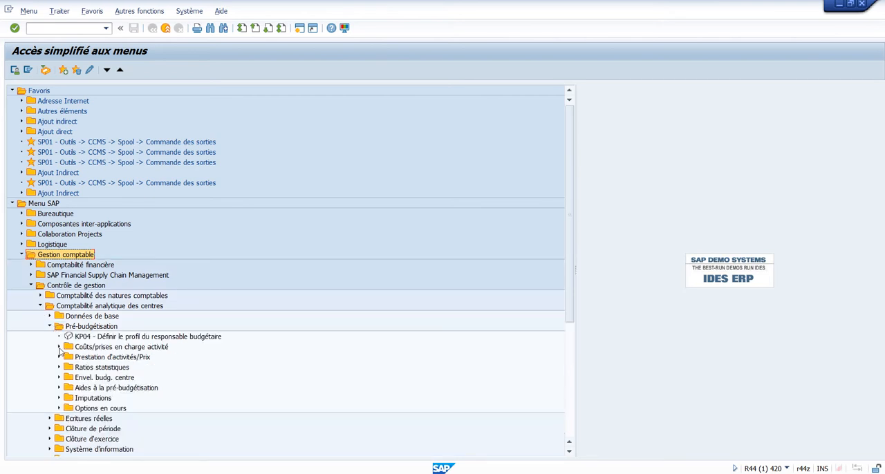
click(60, 347)
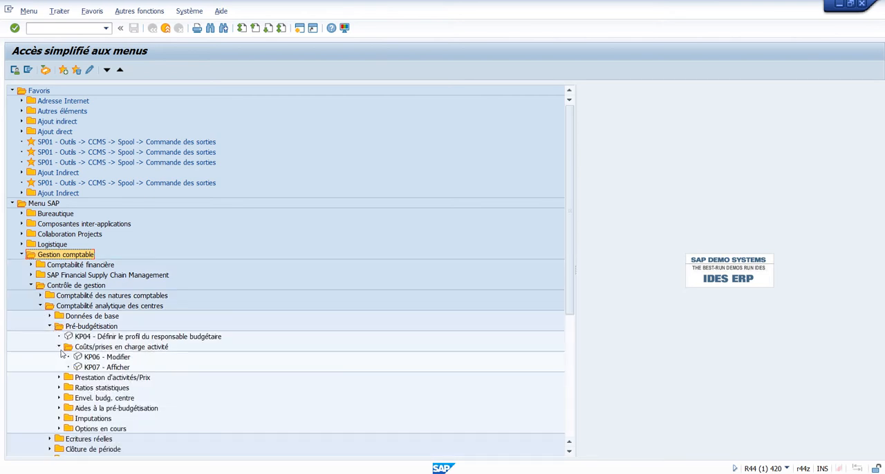
double_click(120, 359)
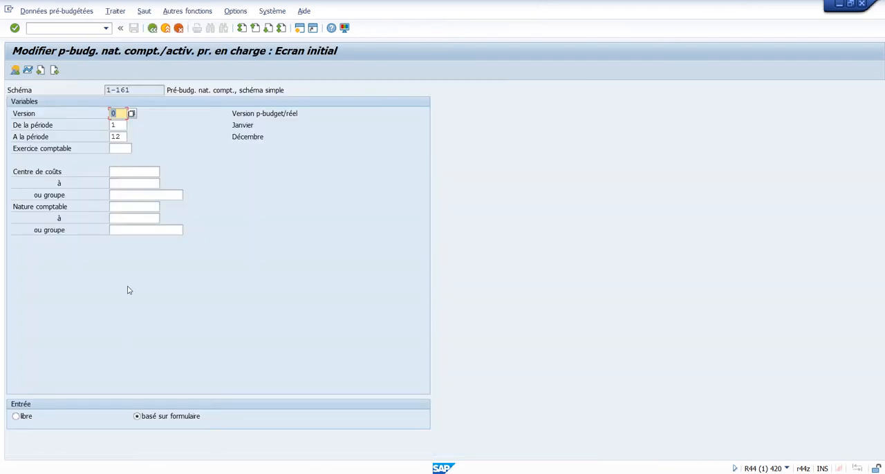
Check for planning layouts following and preceding 1-161, and return to the SAP menu.
click(55, 71)
click(41, 71)
click(41, 70)
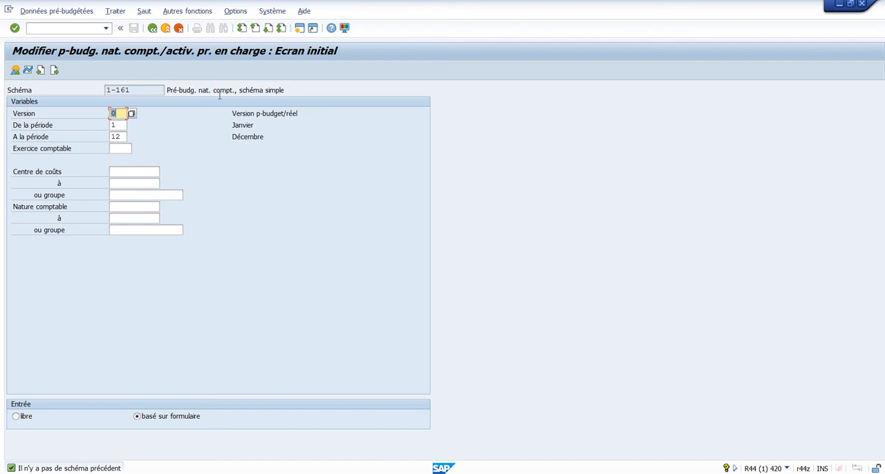
click(152, 29)
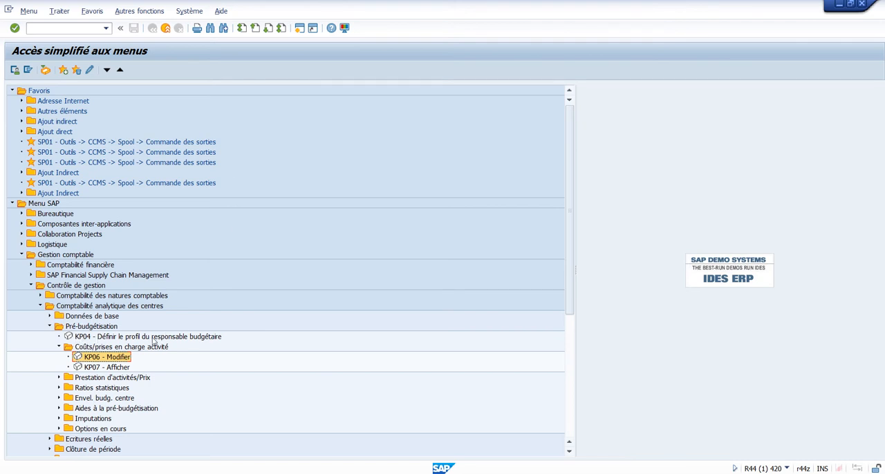
Open transaction KP04 and set the planner profile to SAPALL.
double_click(184, 338)
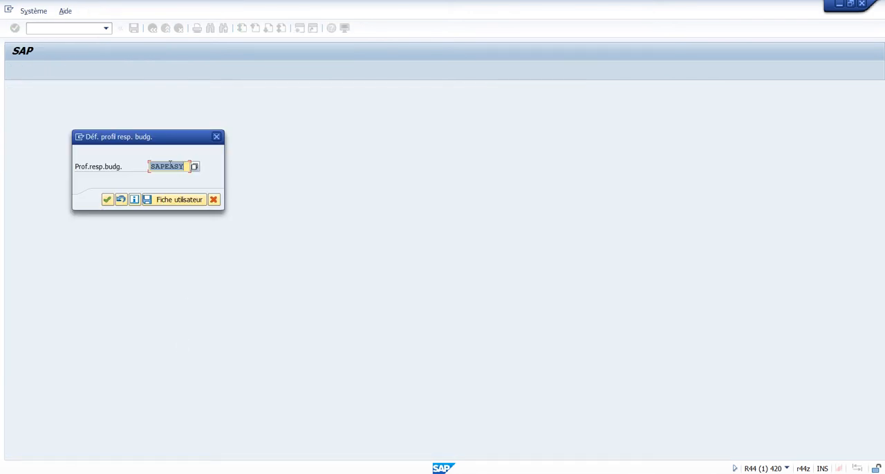
click(166, 166)
drag(166, 167, 186, 167)
text(ALL)
click(107, 200)
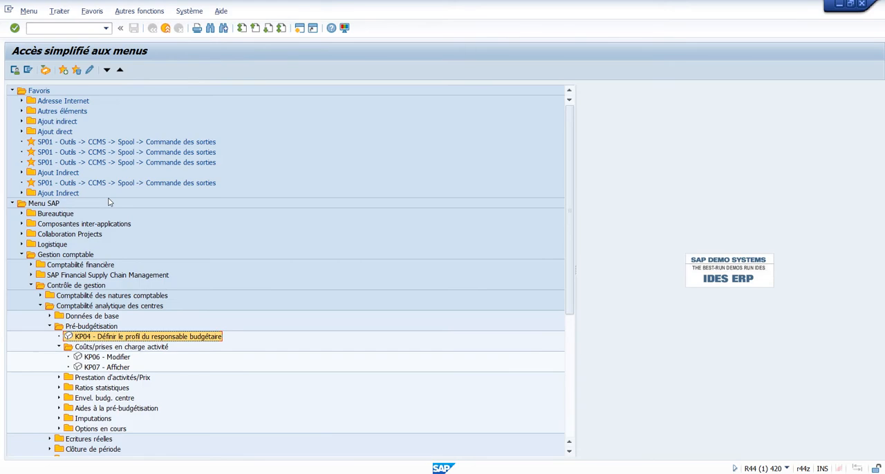
Reopen transaction KP06, view planning layout 1-102, and return to layout 1-101.
double_click(103, 357)
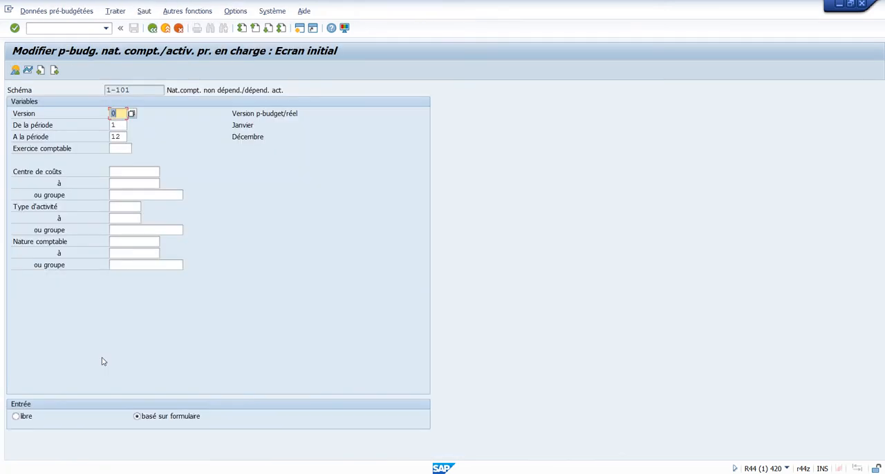
drag(143, 90, 102, 92)
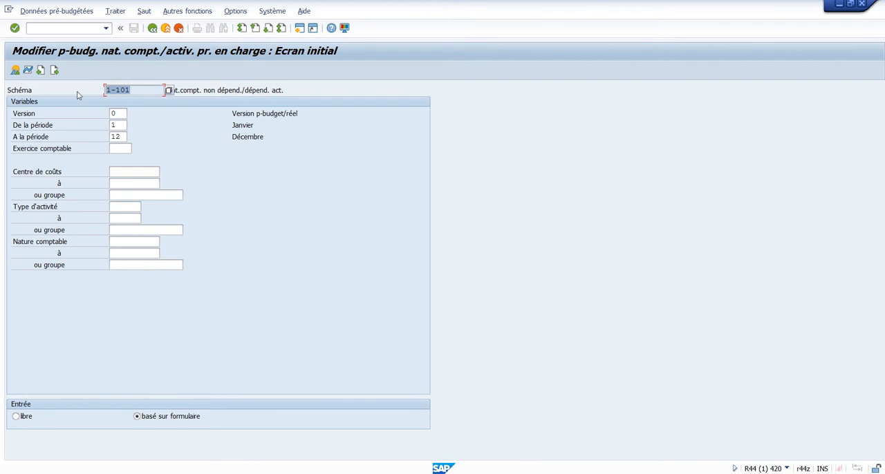
text(1-102)
key(Return)
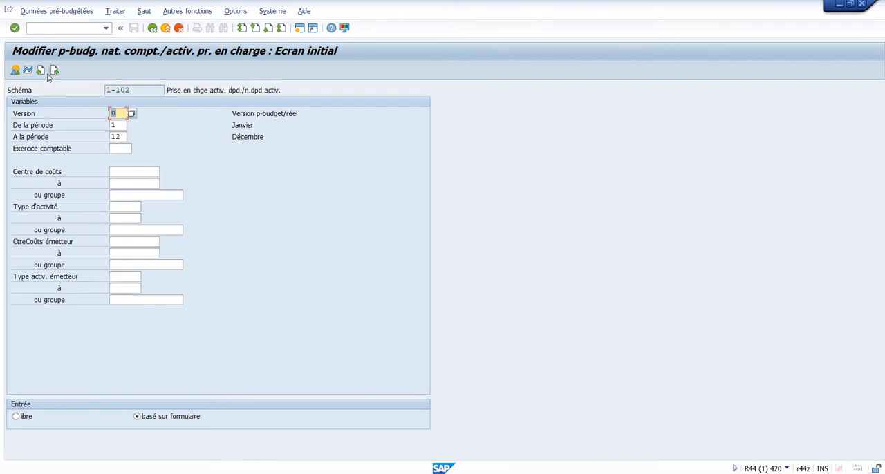
click(42, 71)
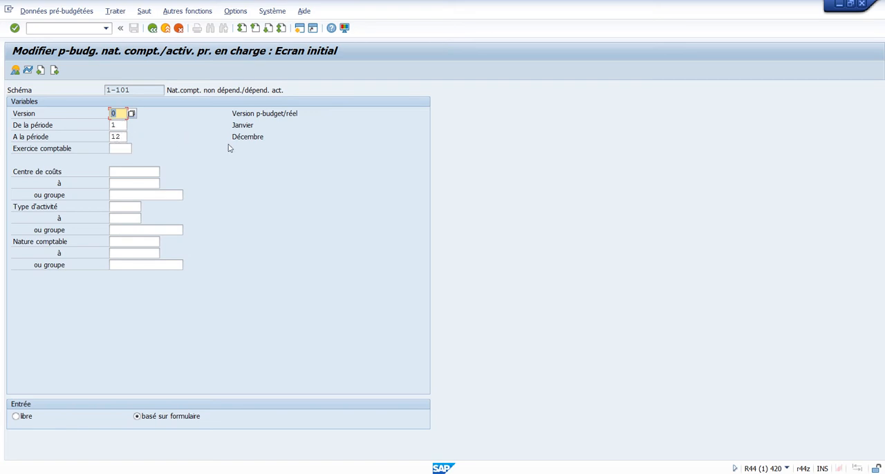
Set the fiscal year (Exercice comptable) to 2017.
click(120, 147)
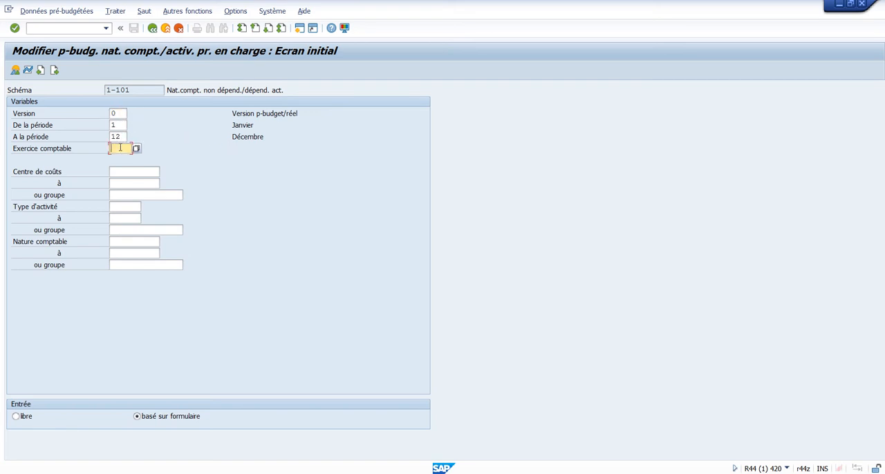
text(2017)
click(127, 170)
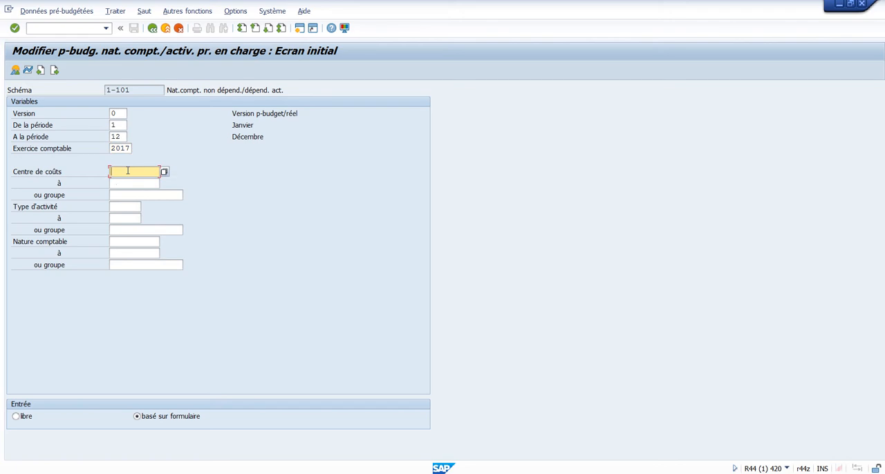
text(G)
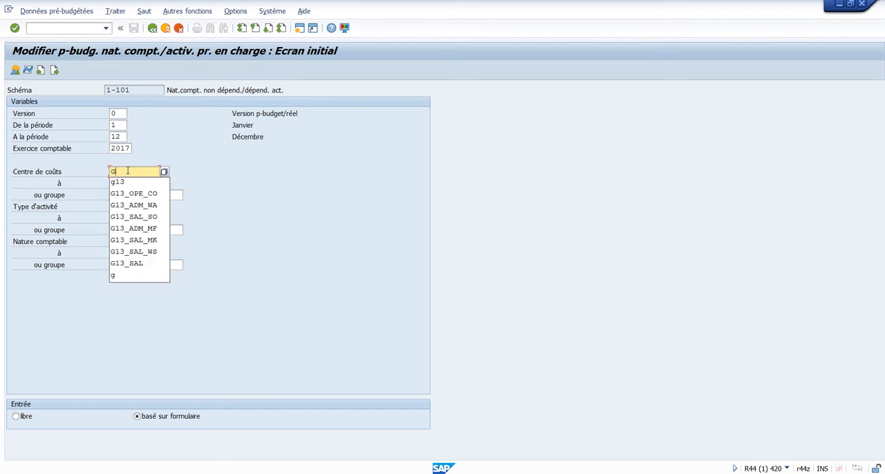
text(13)
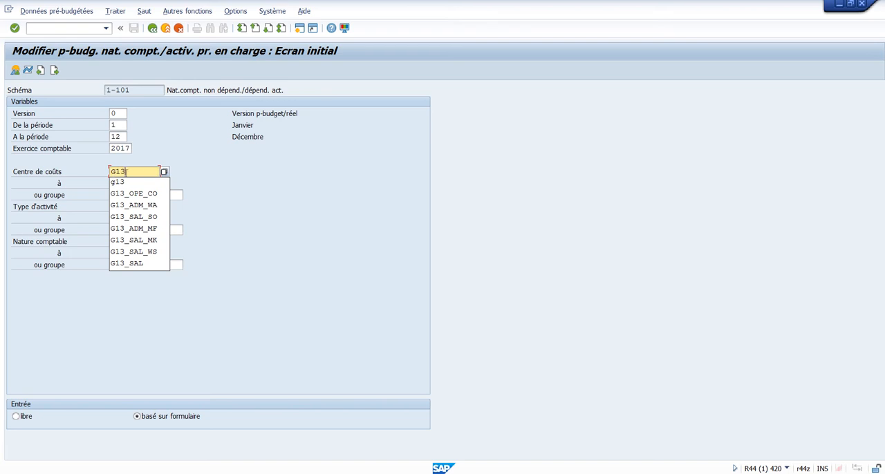
click(241, 228)
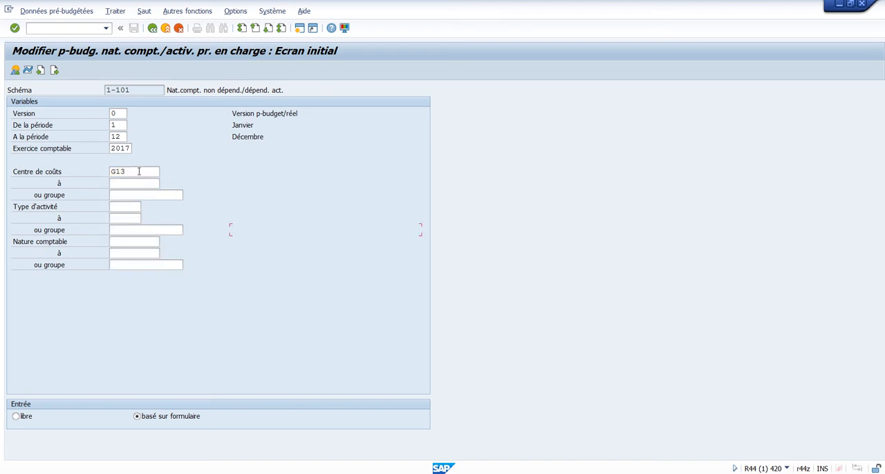
drag(138, 171, 99, 171)
key(BackSpace)
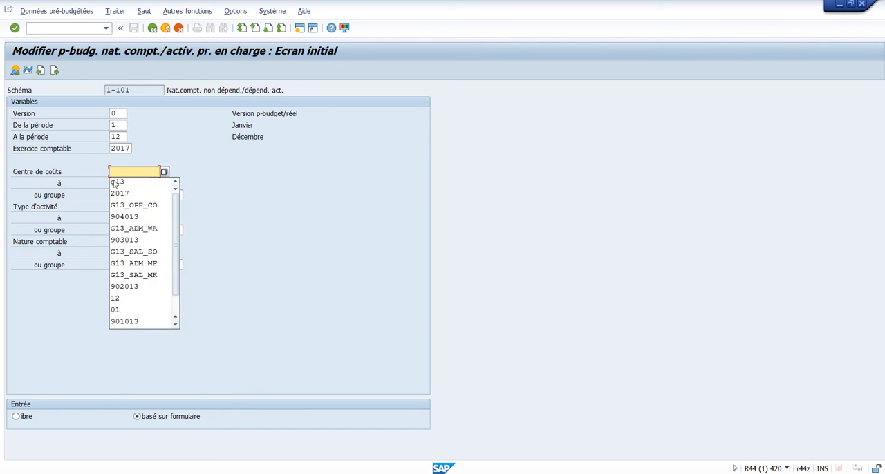
key(Escape)
Enter G13 as both the cost centre group and the cost element group, and open the planning overview screen.
click(138, 195)
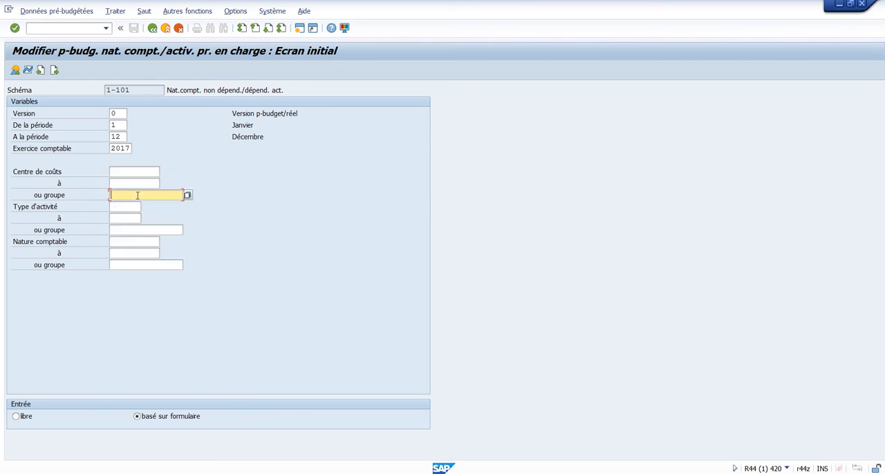
text(G13)
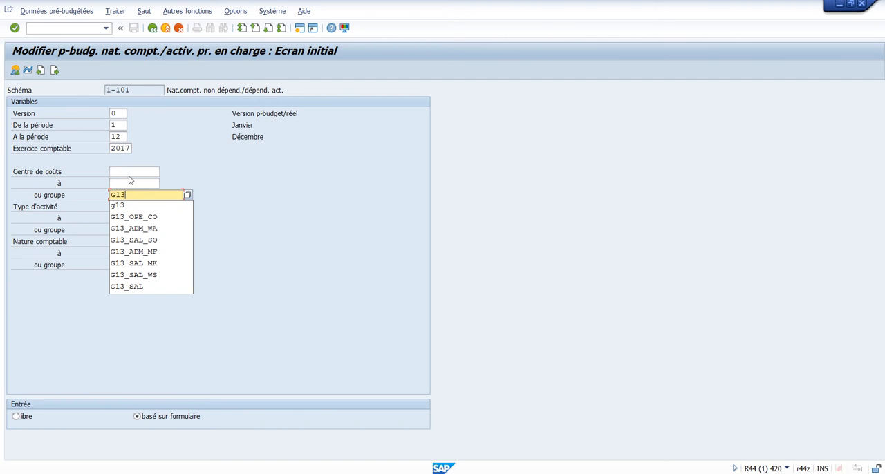
click(203, 270)
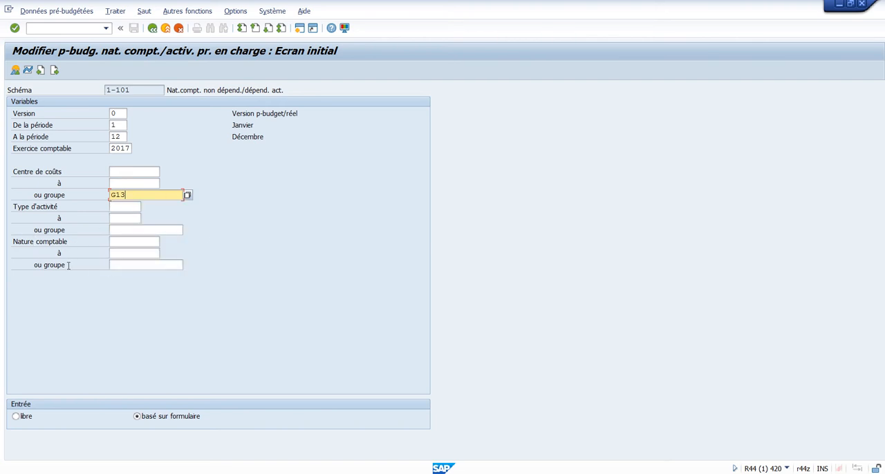
click(122, 266)
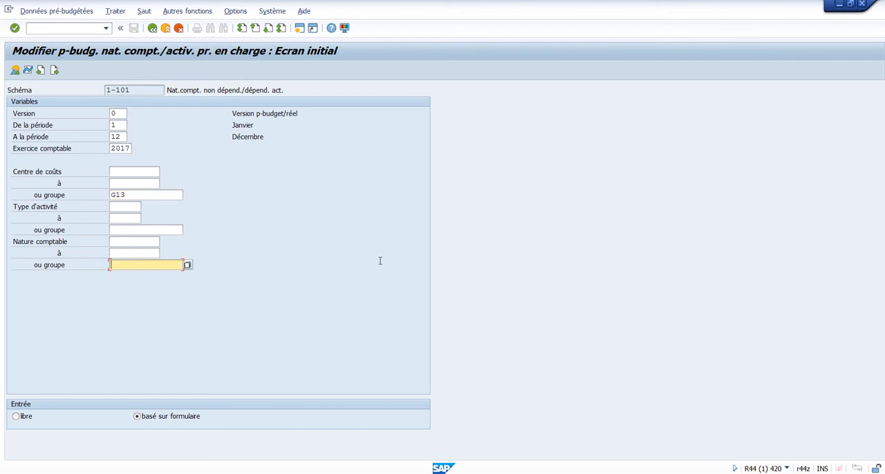
text(G13)
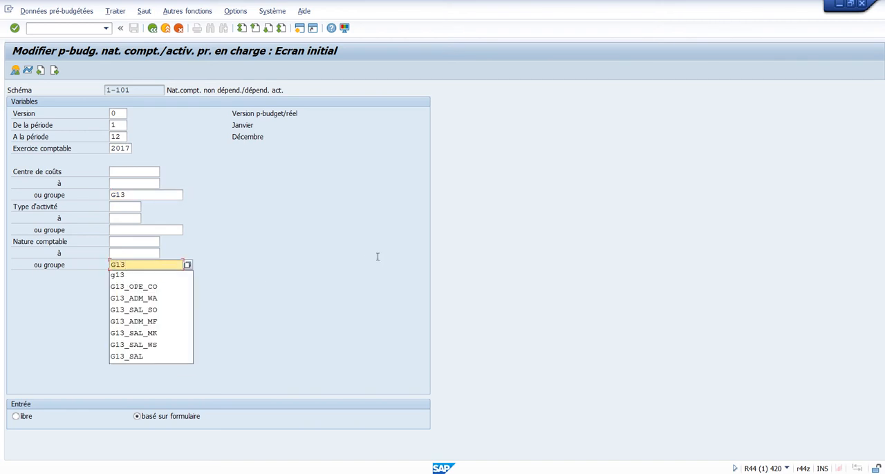
click(237, 289)
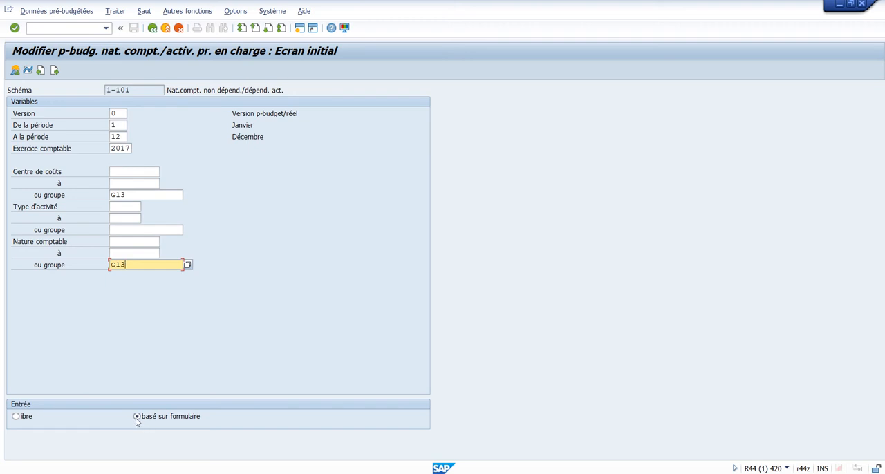
click(15, 72)
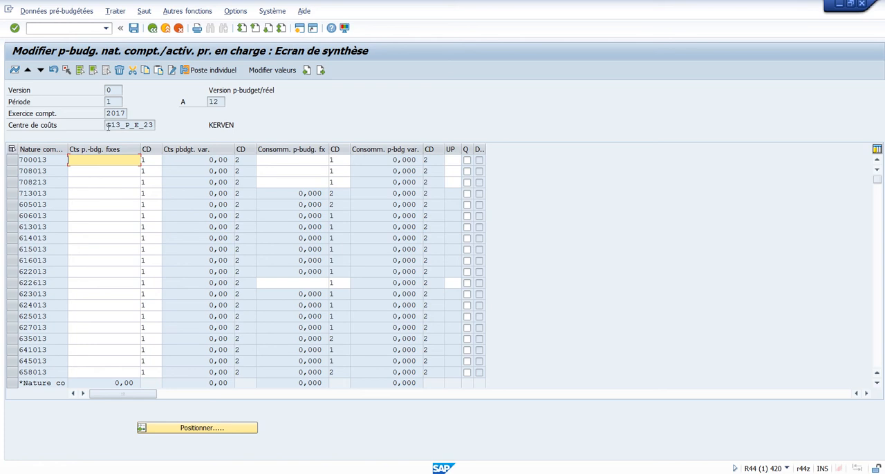
Switch to Excel workbook LC29-3 and copy the KERVEN (G13_P_E_23) budget amounts for accounts 700013 to 658013.
drag(105, 125, 156, 126)
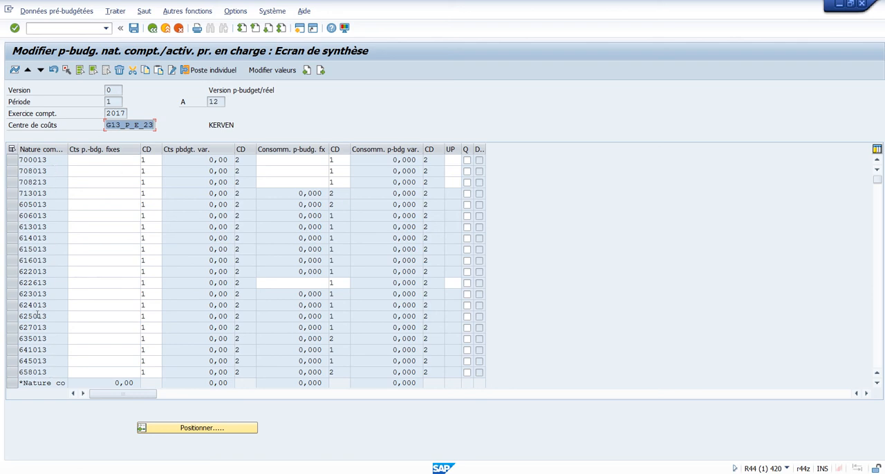
click(92, 161)
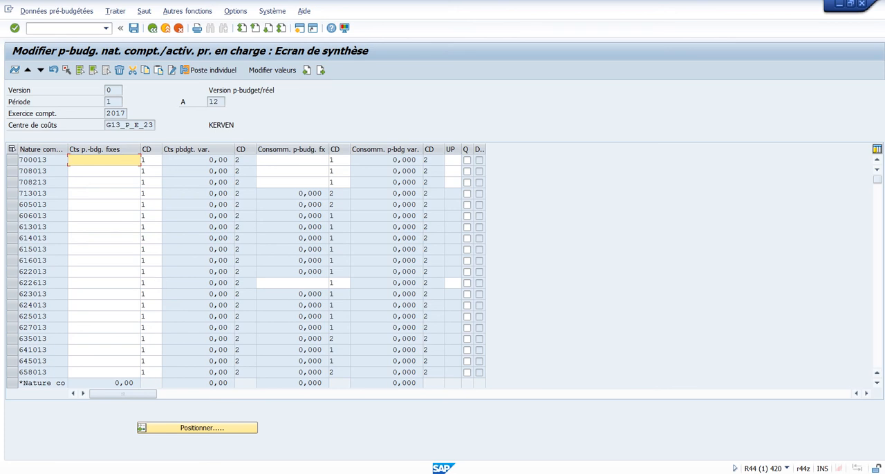
mouse_move(443, 473)
click(444, 442)
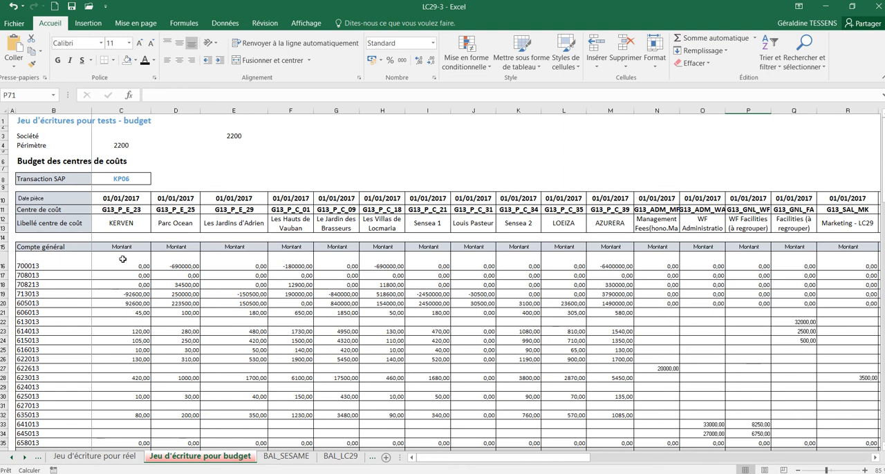
drag(124, 261, 123, 442)
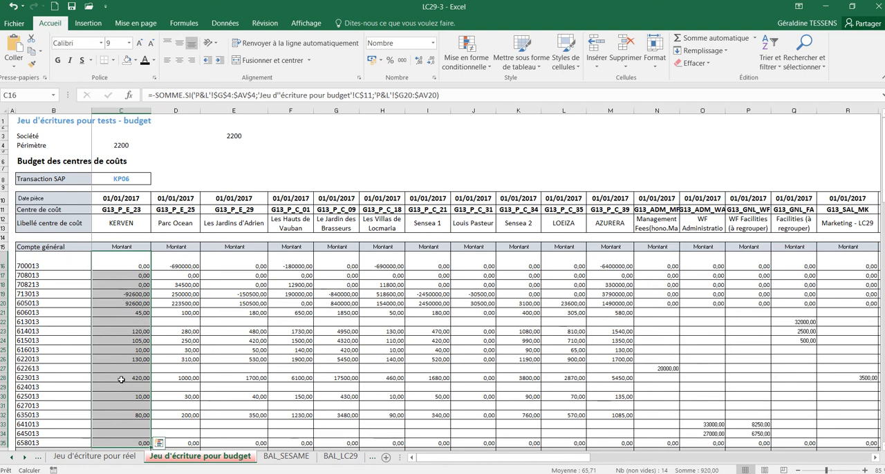
key(ctrl+c)
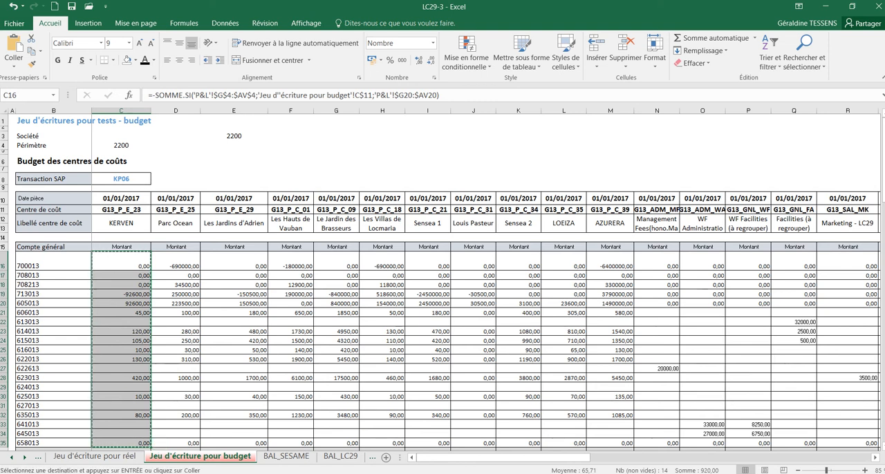
Switch back to SAP, paste the amounts into the fixed planned costs column for G13_P_E_23, and advance to the next cost centre.
click(448, 472)
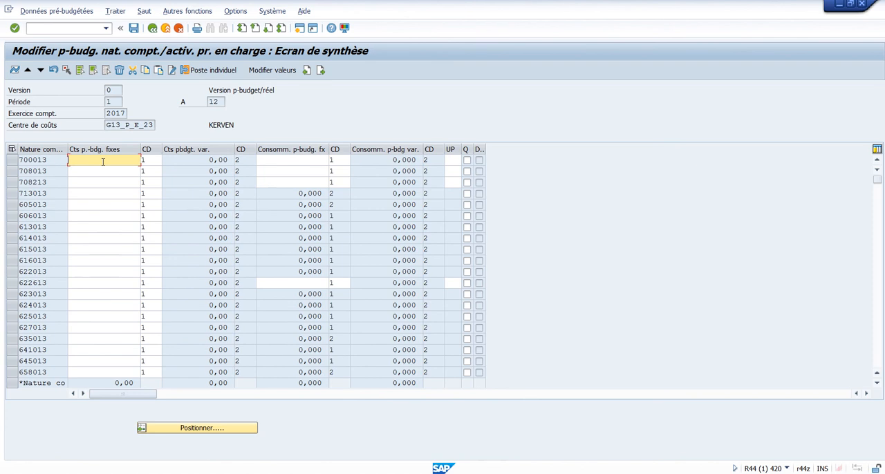
key(ctrl+v)
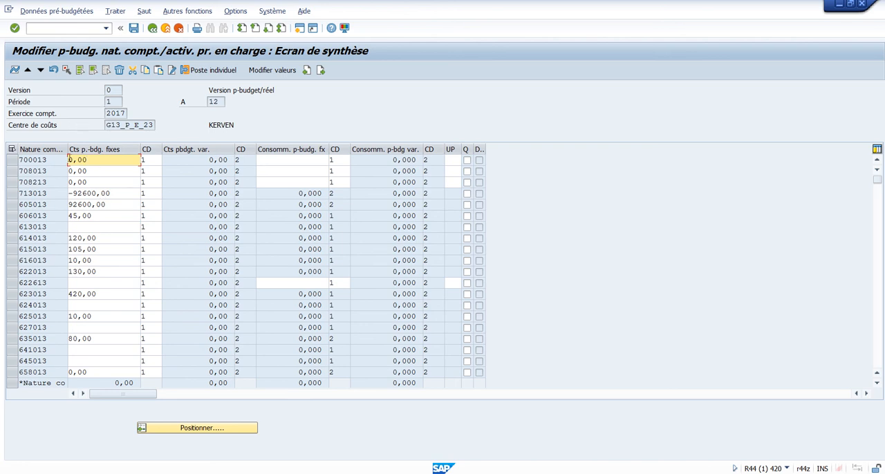
drag(69, 160, 109, 179)
drag(107, 123, 159, 126)
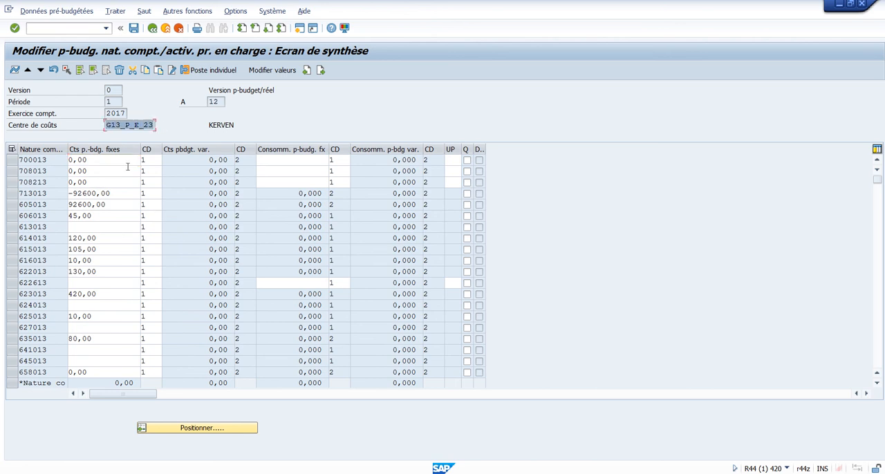
click(40, 70)
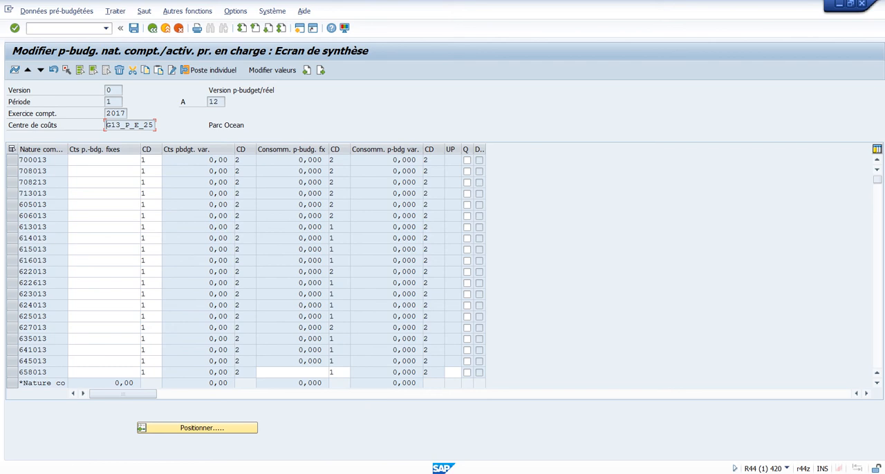
Switch to Excel workbook LC29-3 and copy the Parc Ocean (G13_P_E_25) budget amounts for accounts 700013 to 658013.
key(alt+Tab)
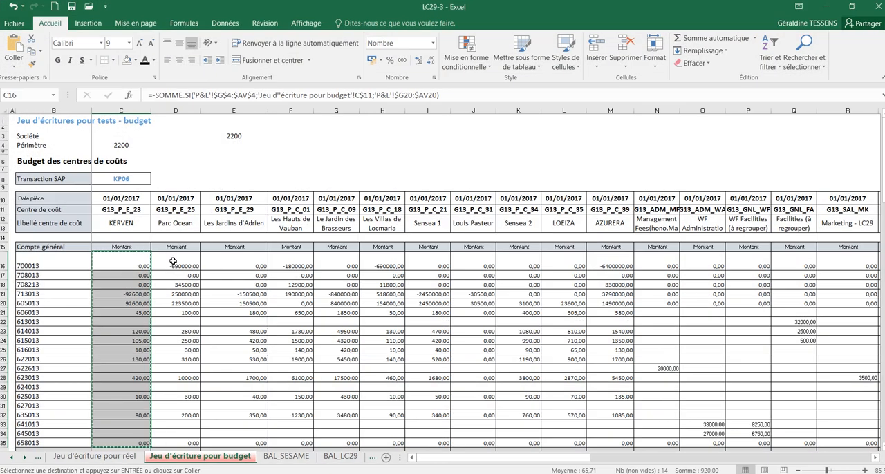
drag(173, 263, 185, 441)
key(ctrl+v)
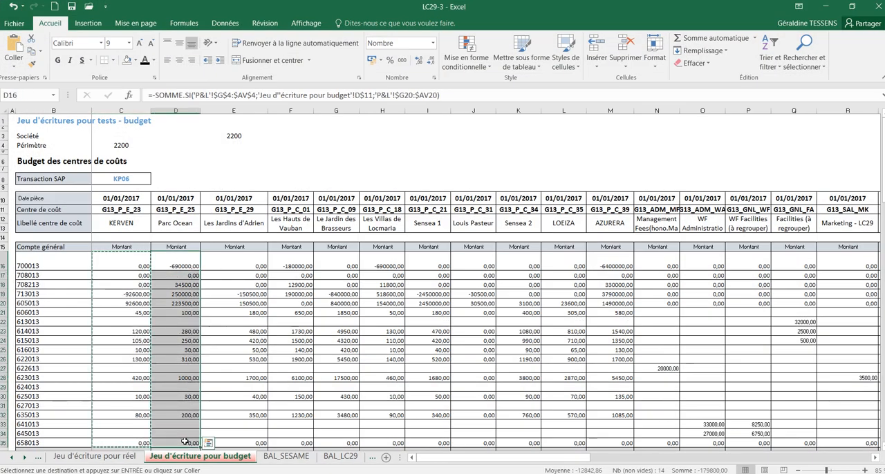
key(ctrl+c)
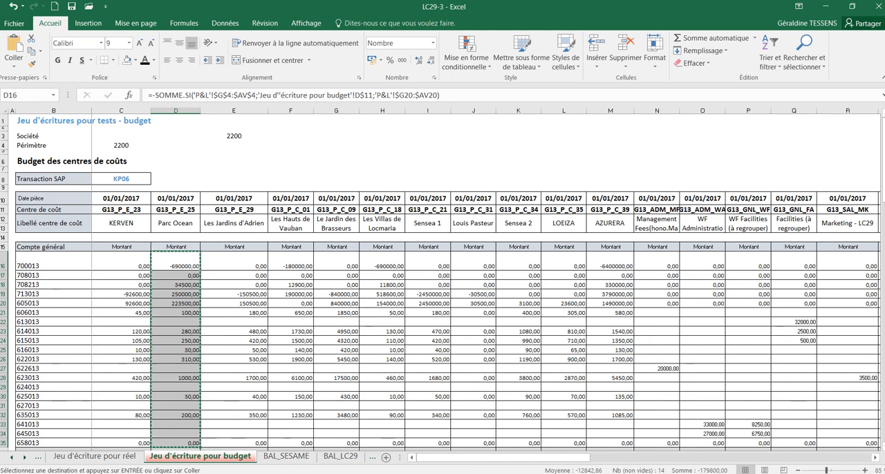
Switch back to SAP and paste the amounts into the fixed planned costs column for G13_P_E_25, starting at account 700013.
key(alt+Tab)
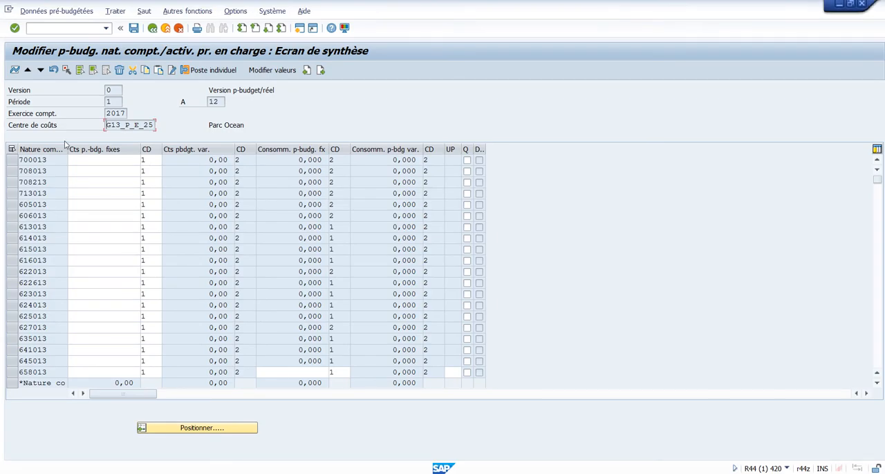
click(77, 158)
key(ctrl+v)
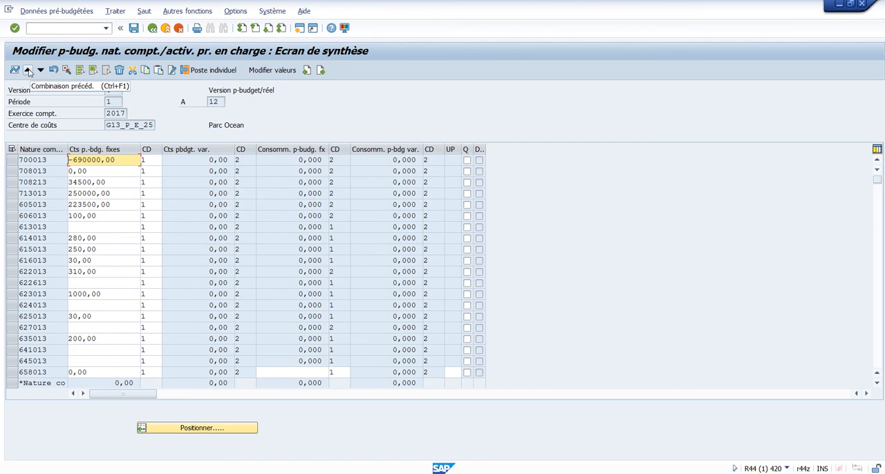
Return to the previous cost centre, G13_P_E_23, and save the planning data.
click(29, 72)
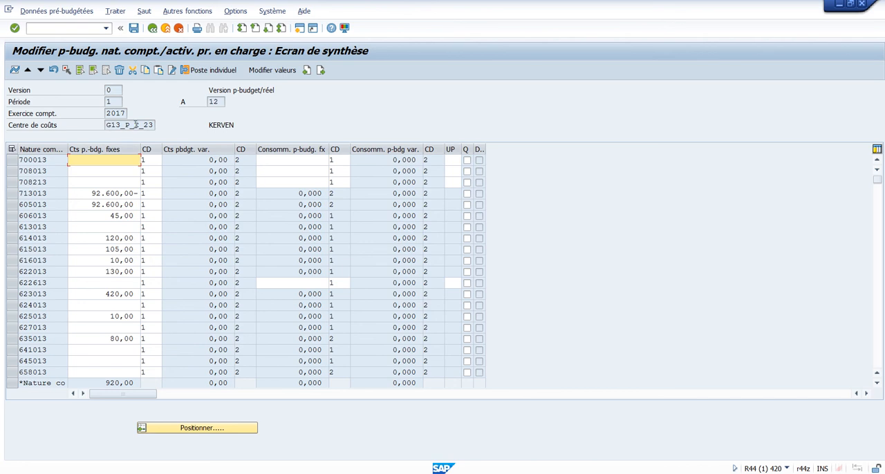
click(134, 28)
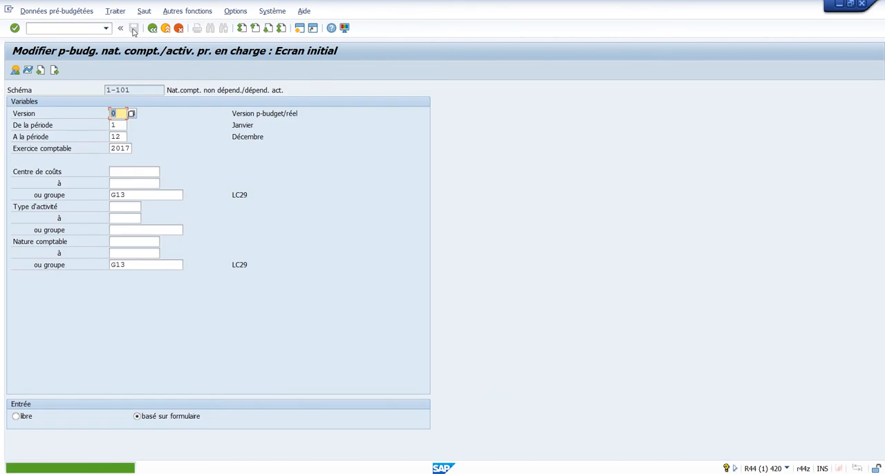